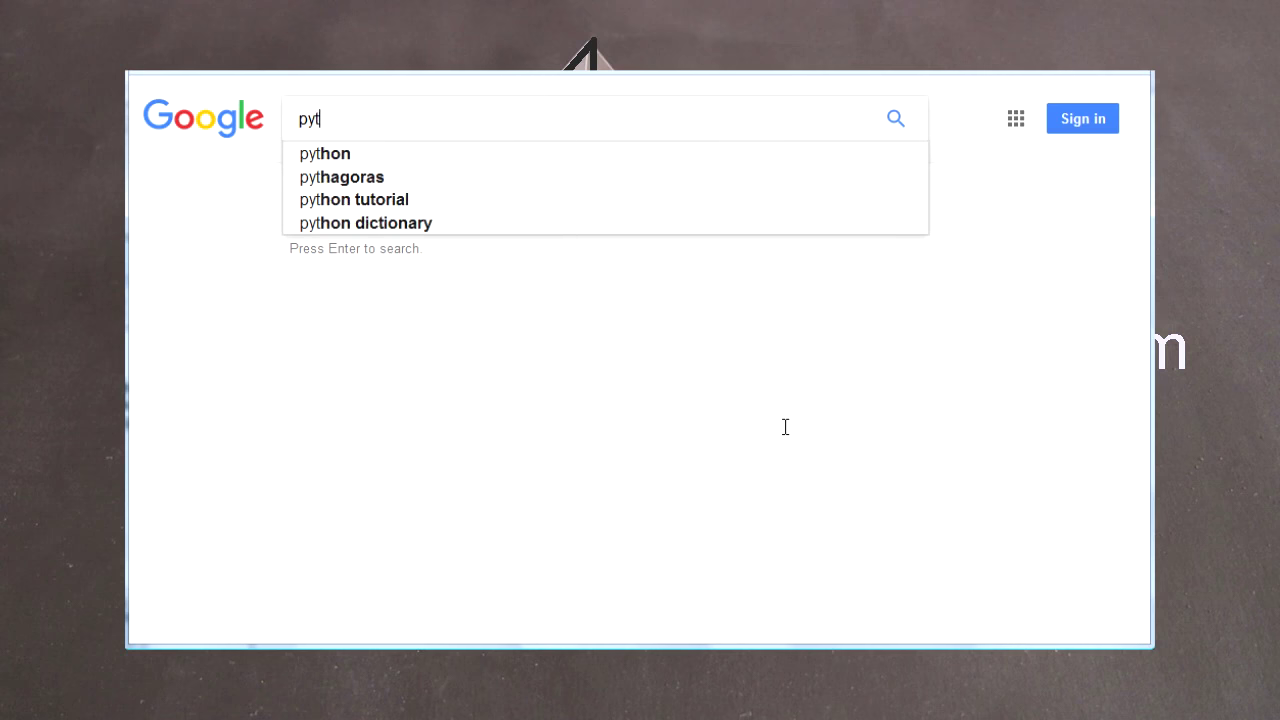
Step: Search Google for the suggested query python
key(Down)
key(Return)
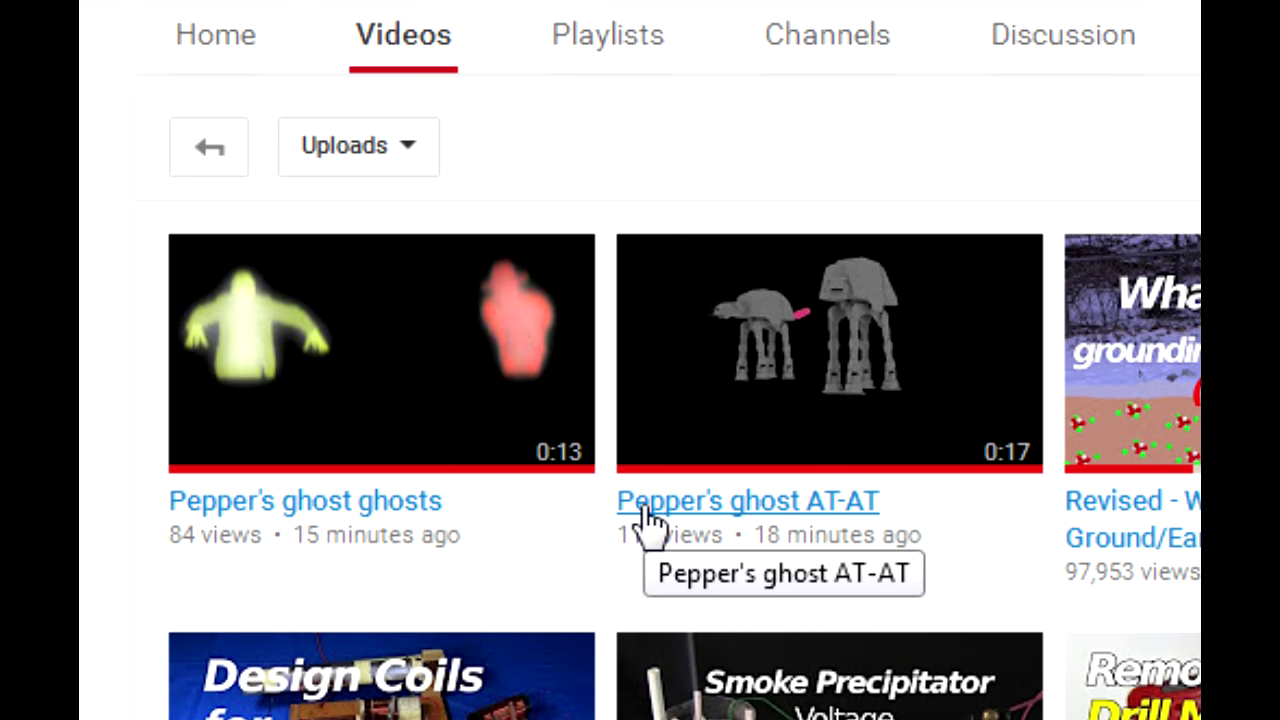
Step: Search YouTube for peppers ghost ghosts
text(peppers ghost ghosts)
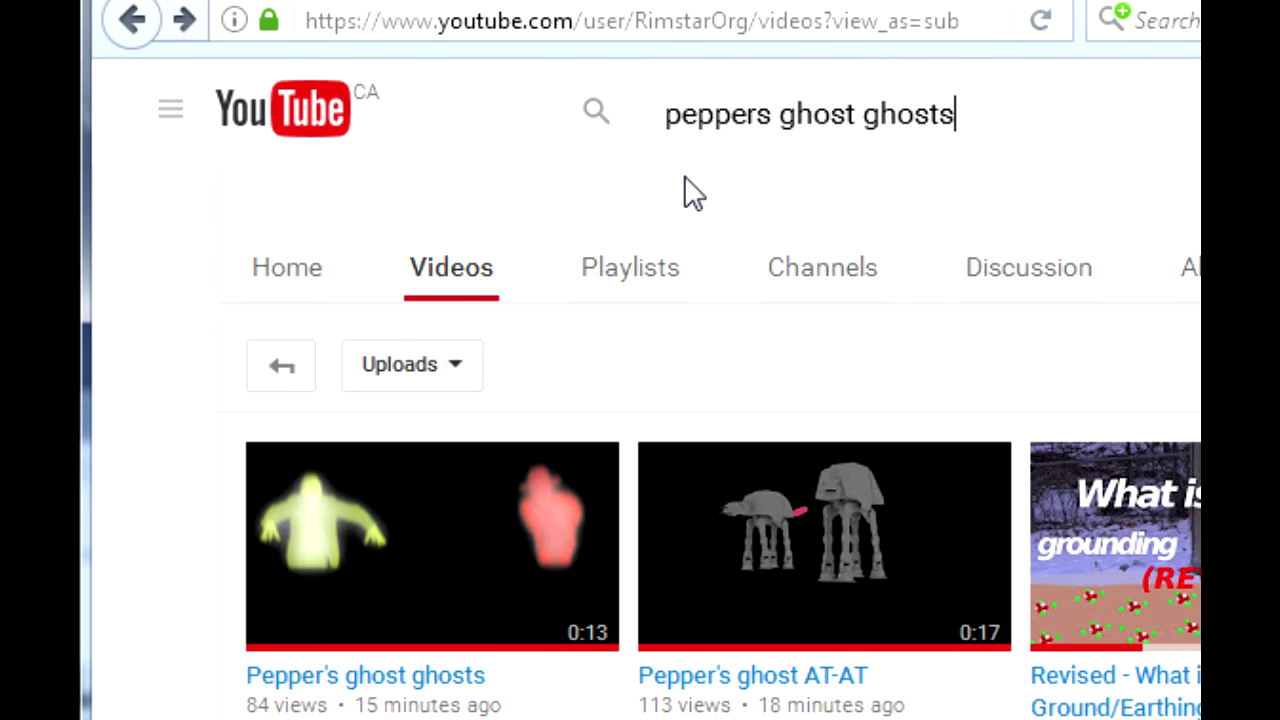
key(Return)
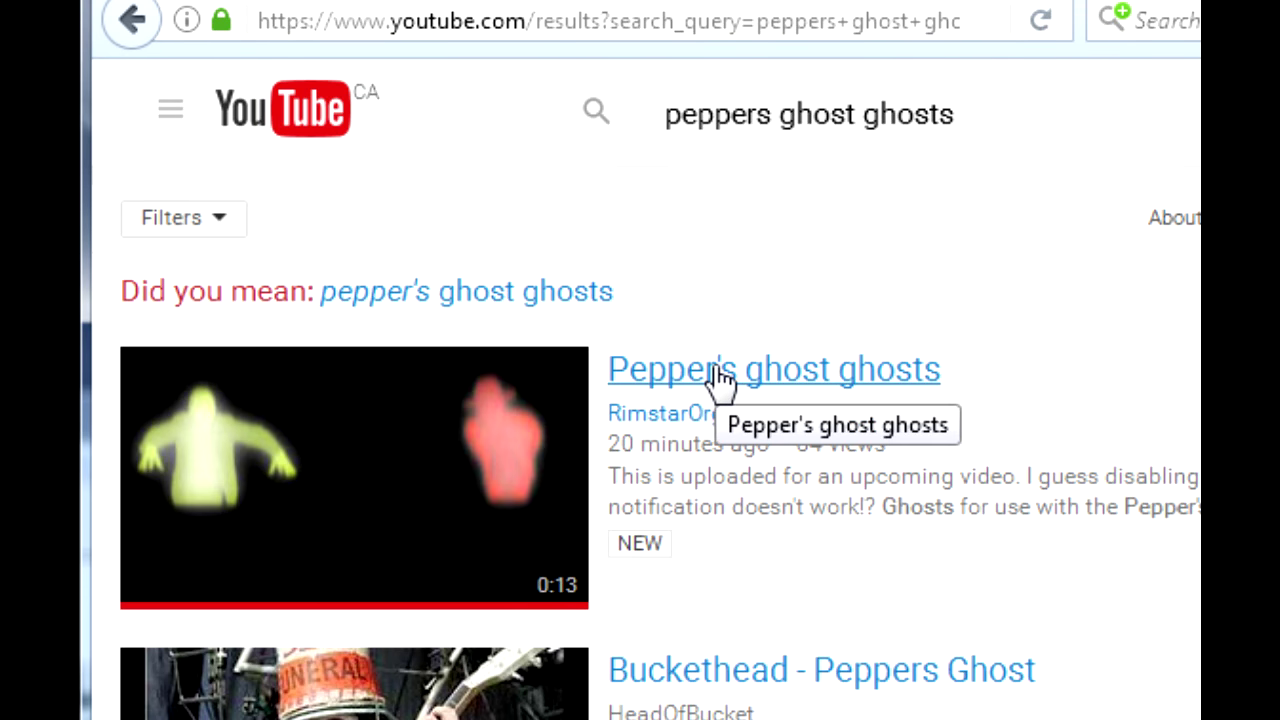
Step: Replace the last word of the YouTube query so it reads peppers ghost AT-AT and run the search
click(980, 114)
key(BackSpace)
key(BackSpace)
key(BackSpace)
key(BackSpace)
key(BackSpace)
key(BackSpace)
text(AT-AT)
key(Return)
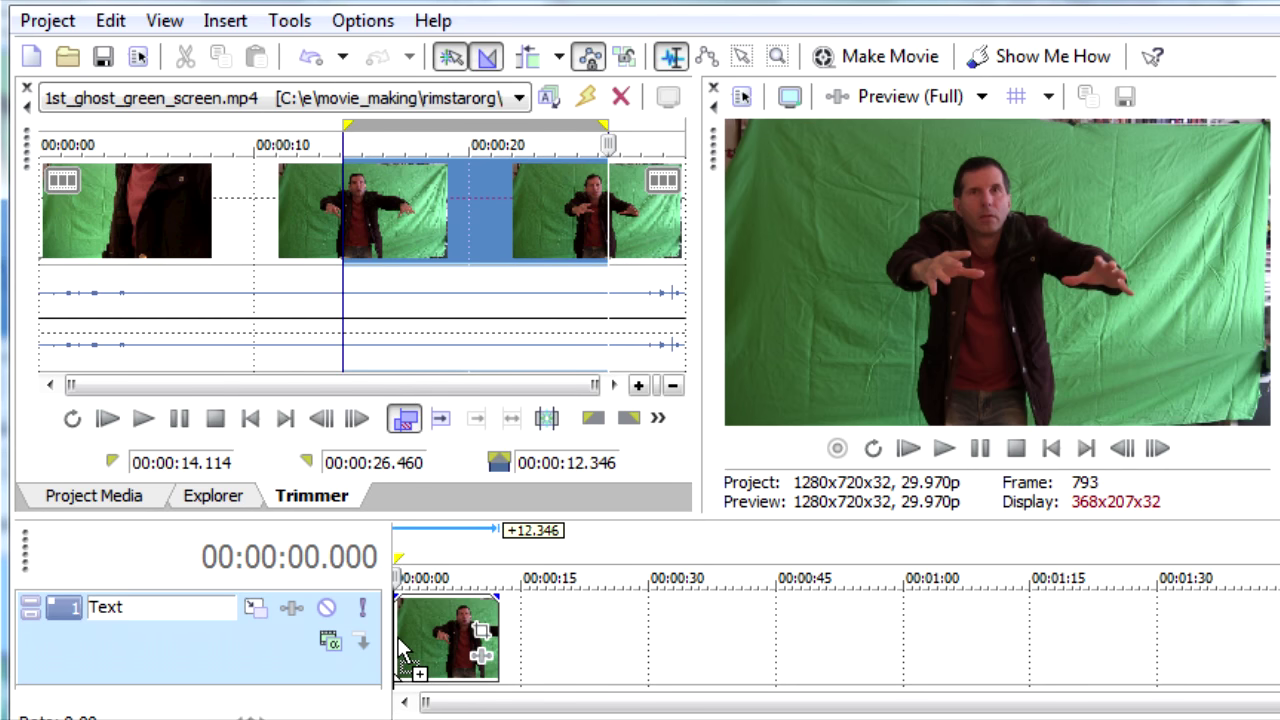
Step: In Vegas Movie Studio, key out pure green (0, 255, 0) from 1st_ghost_green_screen with the Chroma Keyer and raise its low threshold
click(481, 631)
drag(666, 252, 636, 257)
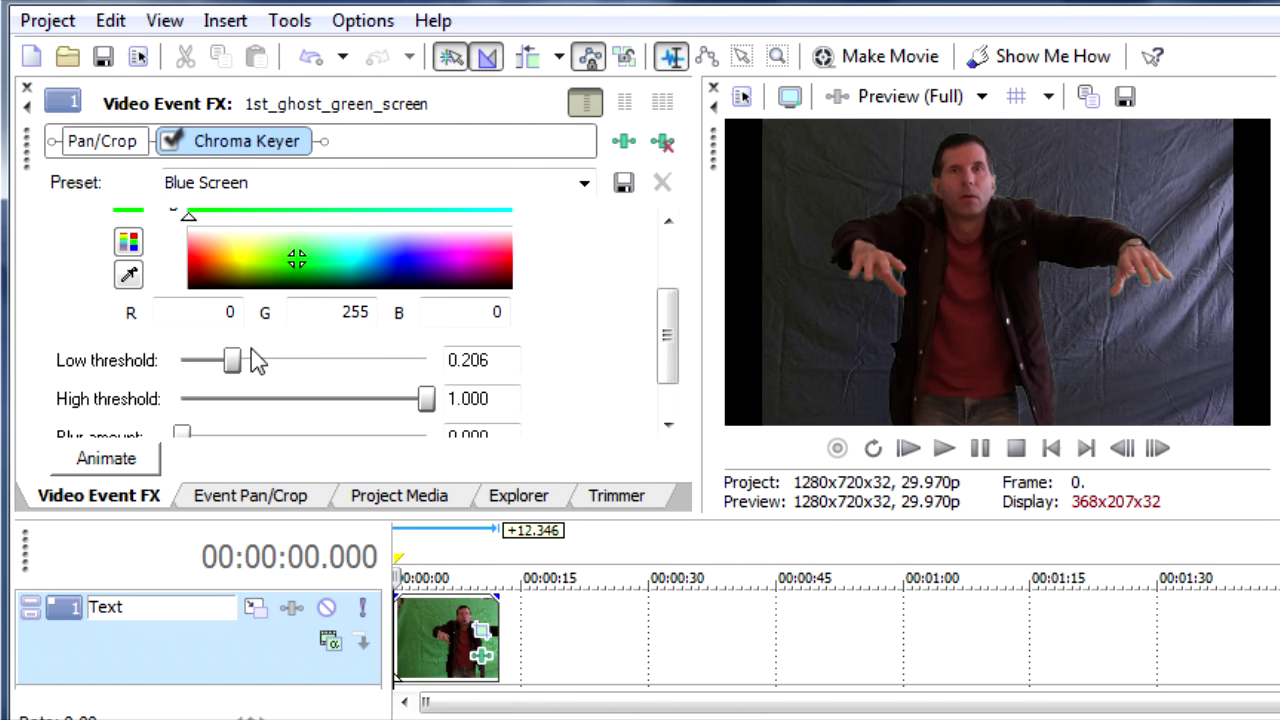
drag(251, 360, 405, 368)
Step: Add a green Solid Color background on the Video Overlay track, matching the clip's length, and render the project as ghost_1st_pass.mp4
right_click(425, 631)
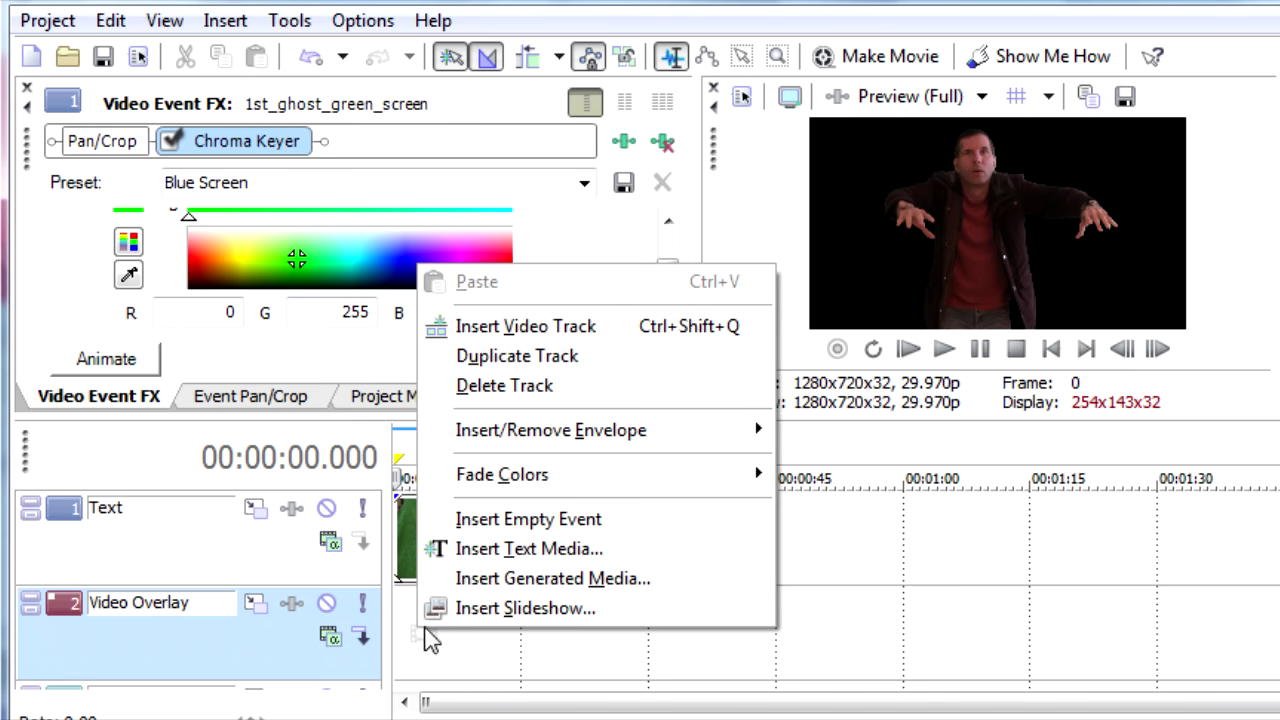
click(470, 578)
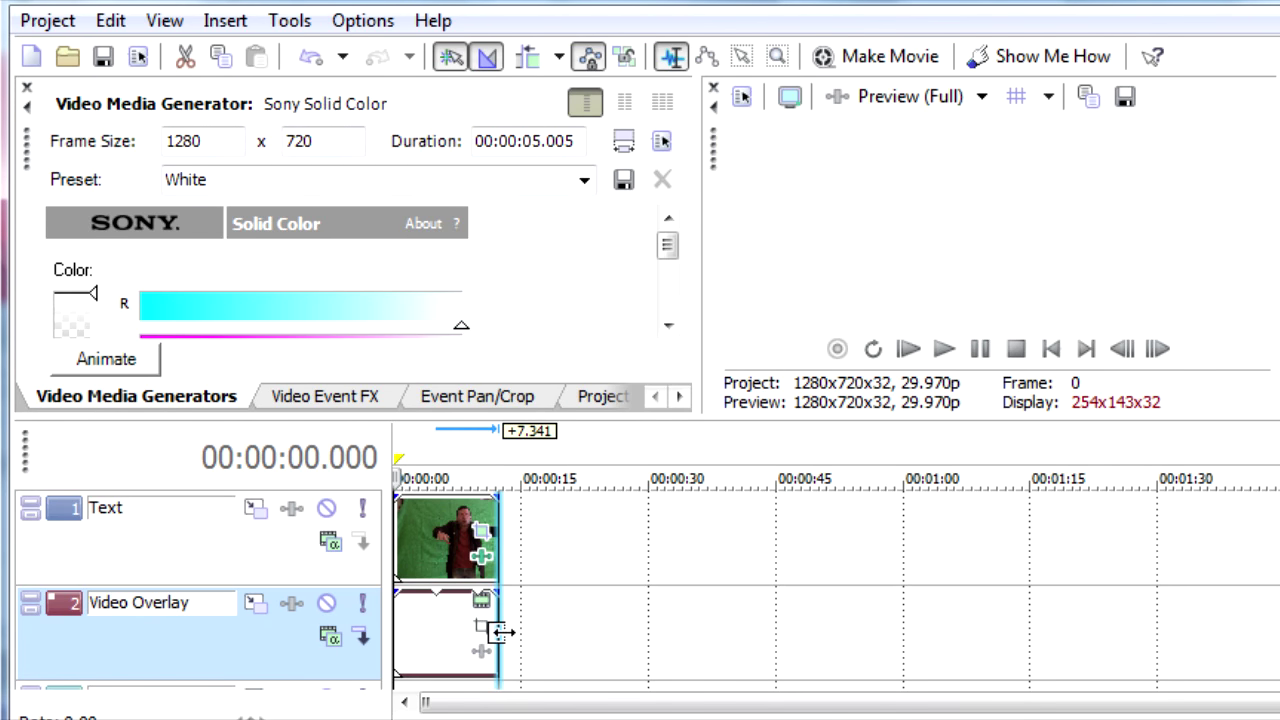
drag(452, 323, 148, 316)
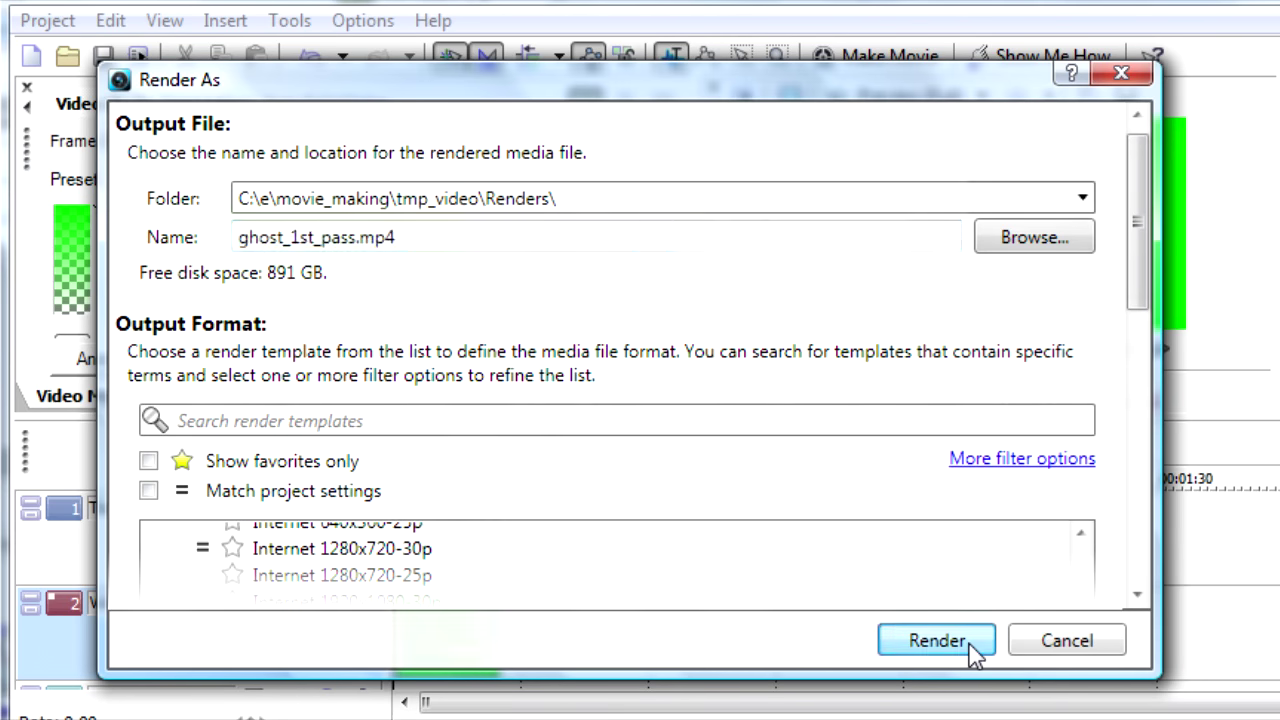
click(972, 648)
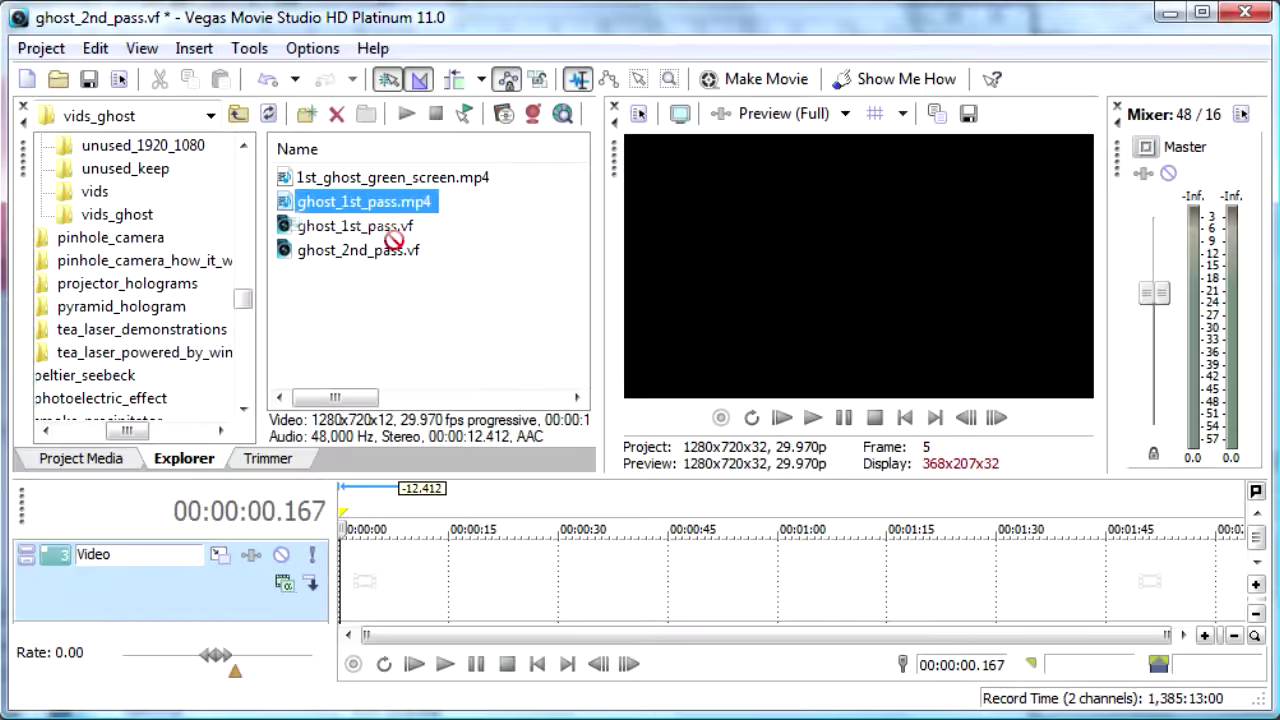
Step: Place ghost_1st_pass.mp4 at the start of the Video track and shrink the ghost into the upper-left part of the frame
drag(320, 245, 399, 623)
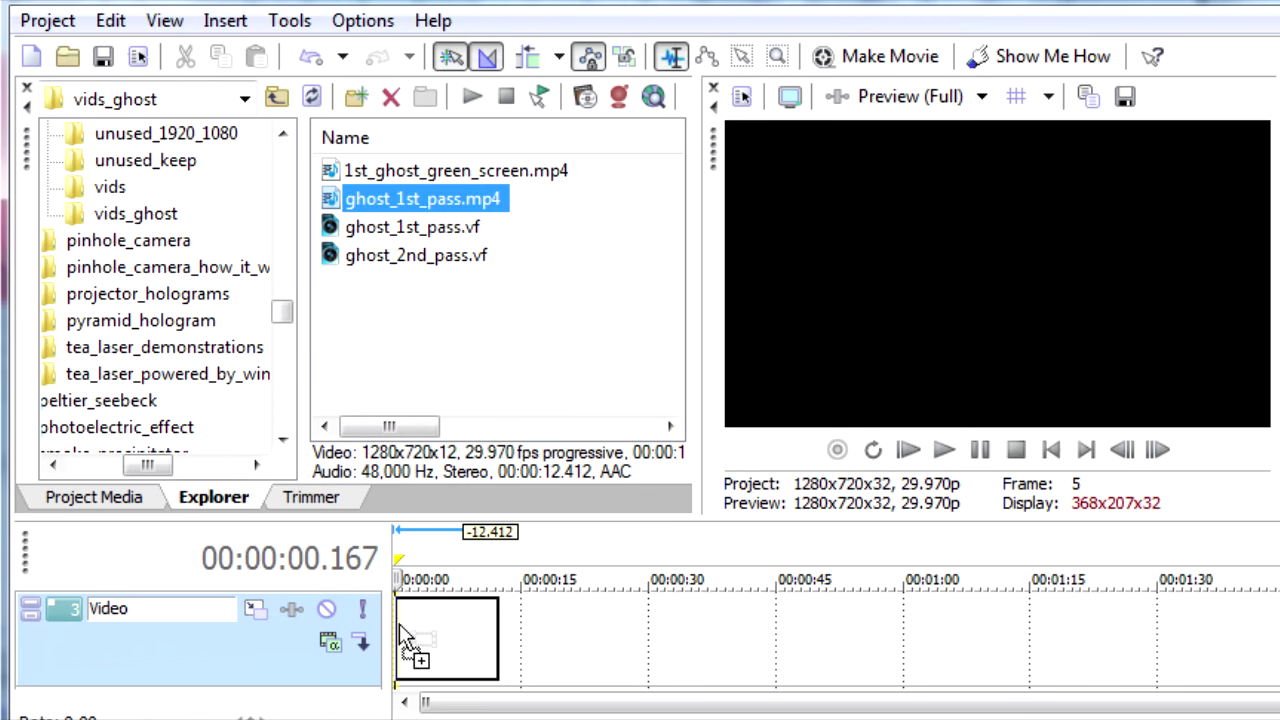
drag(675, 323, 954, 531)
drag(596, 260, 586, 240)
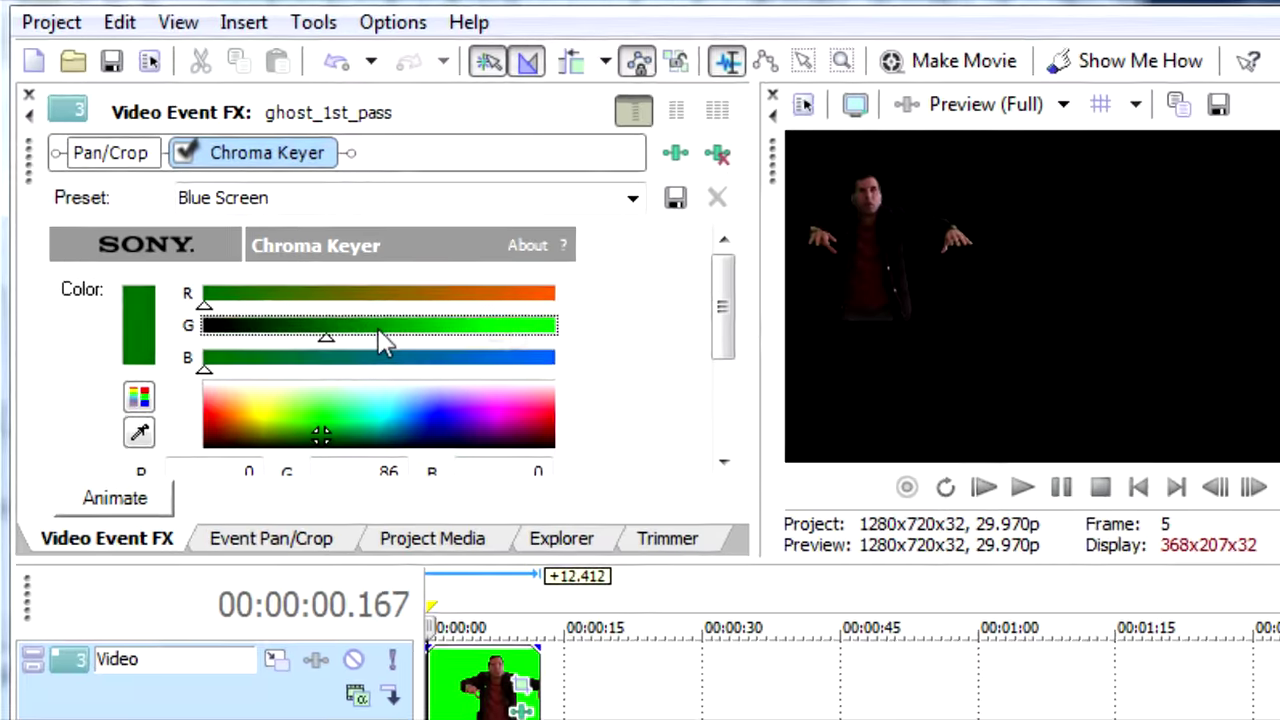
Step: Key out green 255 on ghost_1st_pass, using the mask view to set low threshold 0.400, high threshold 0.484 and blur about 0.284
drag(380, 337, 500, 330)
drag(873, 382, 875, 497)
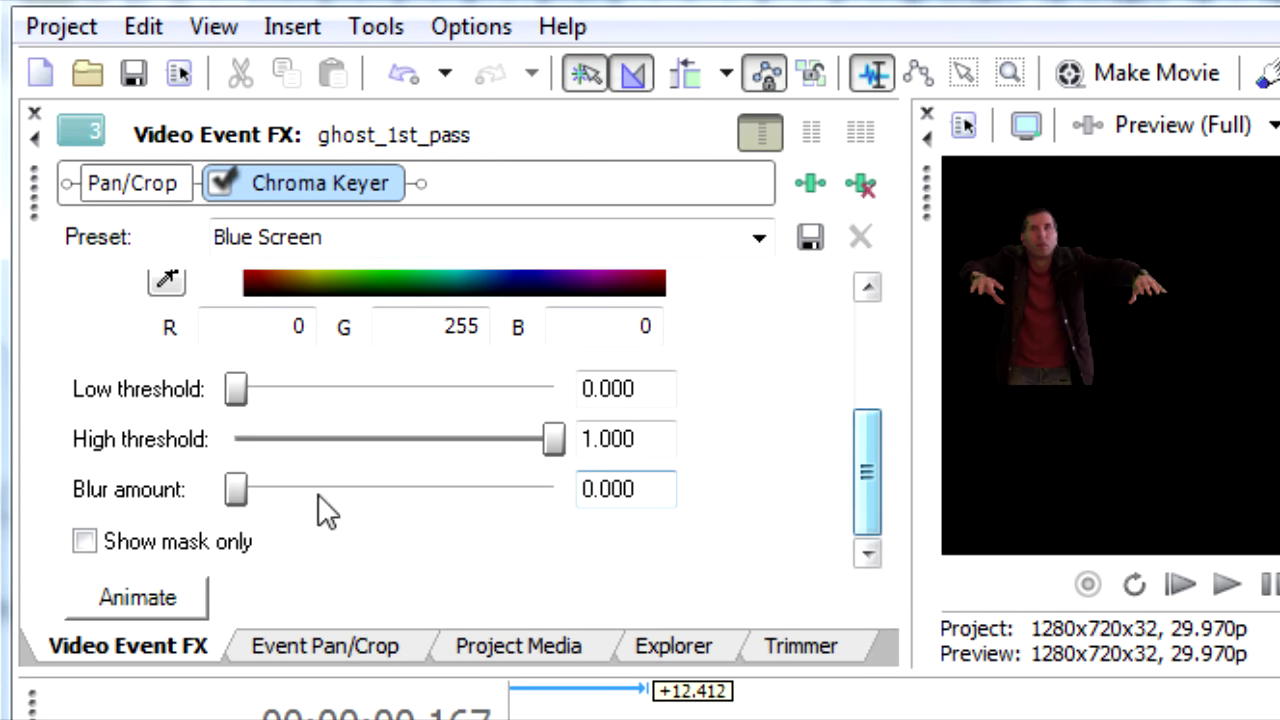
click(84, 541)
drag(553, 439, 518, 443)
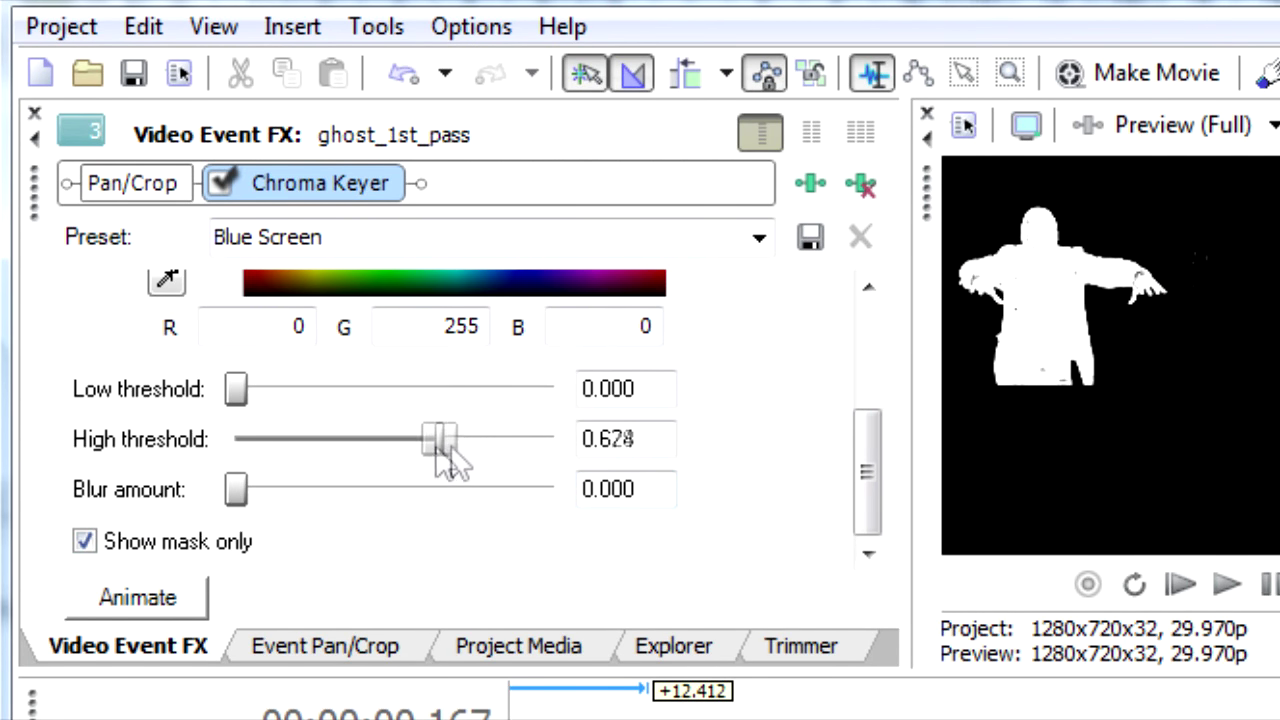
drag(413, 452, 398, 449)
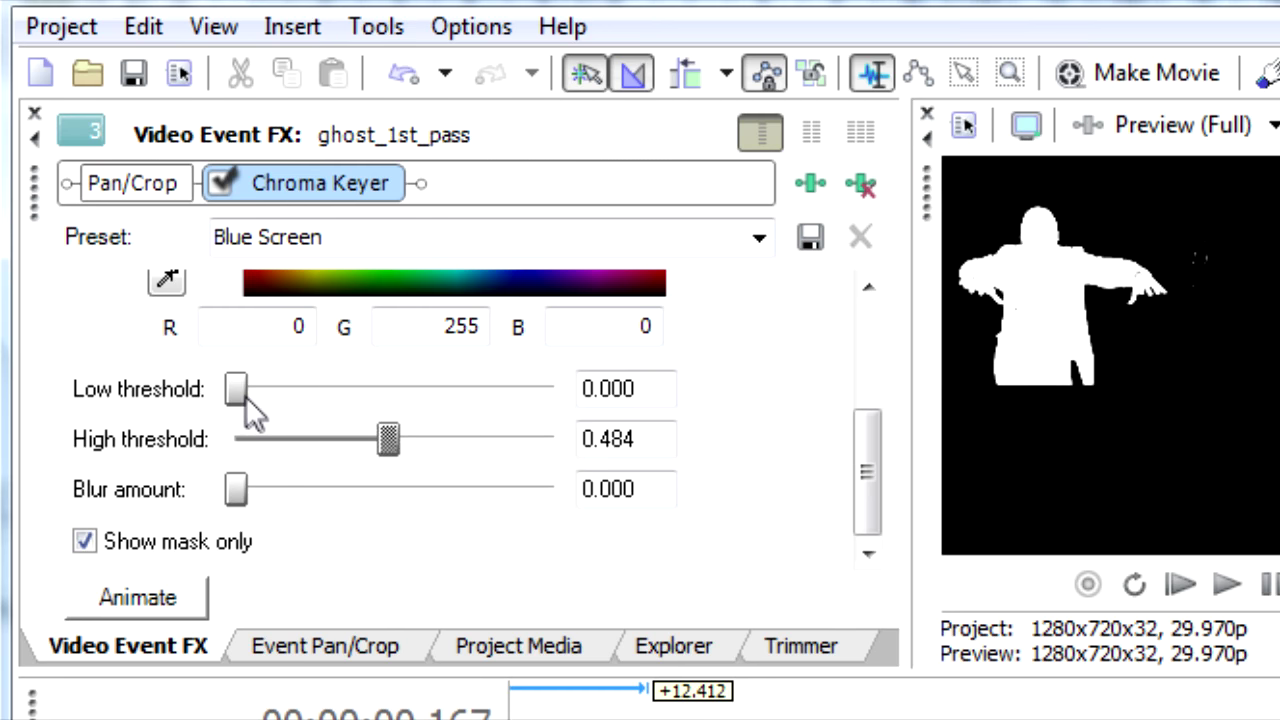
click(372, 391)
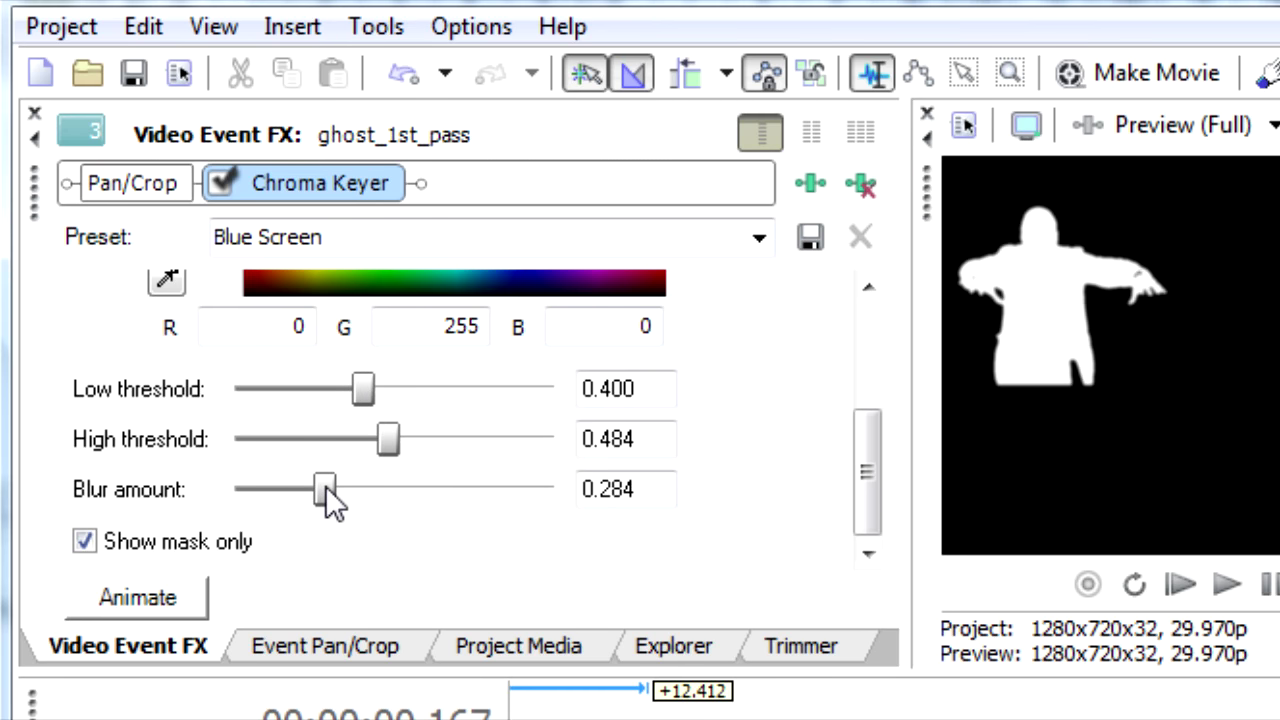
click(84, 541)
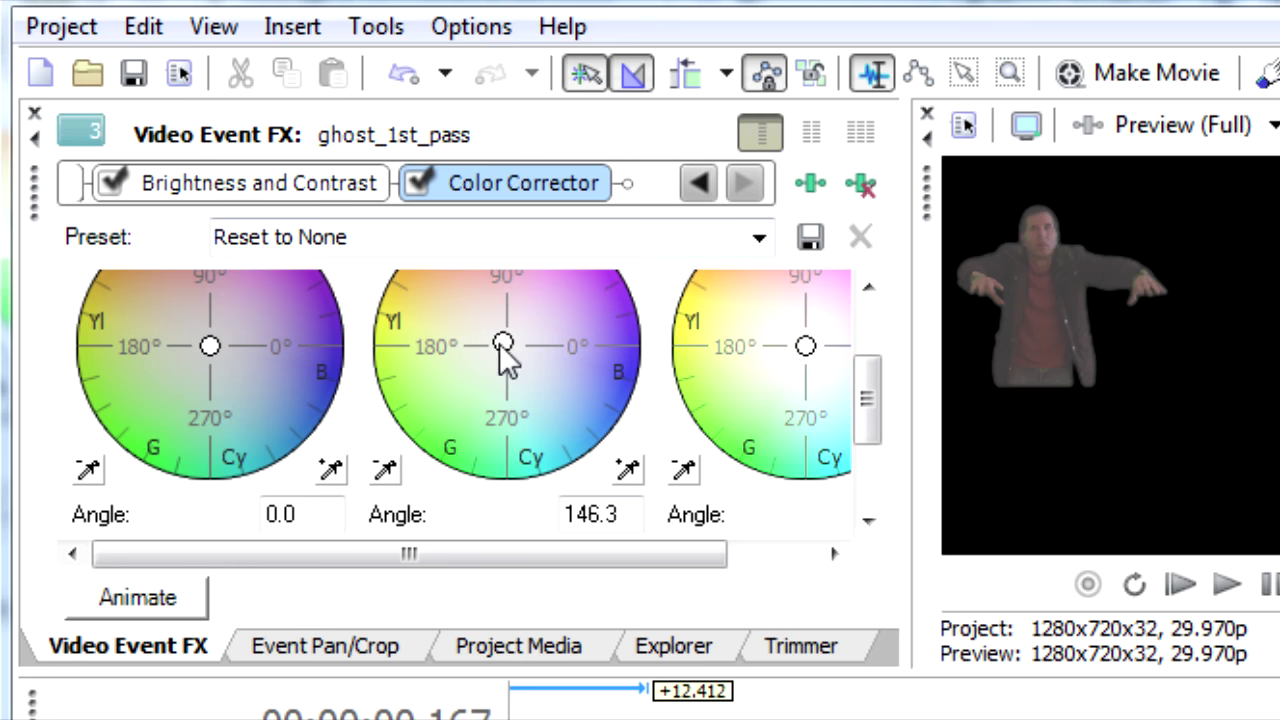
Step: Tint the ghost yellow with the Color Corrector, setting the midtone wheel angle to about 173.6 and adjusting the sliders below the wheels
drag(401, 332, 387, 331)
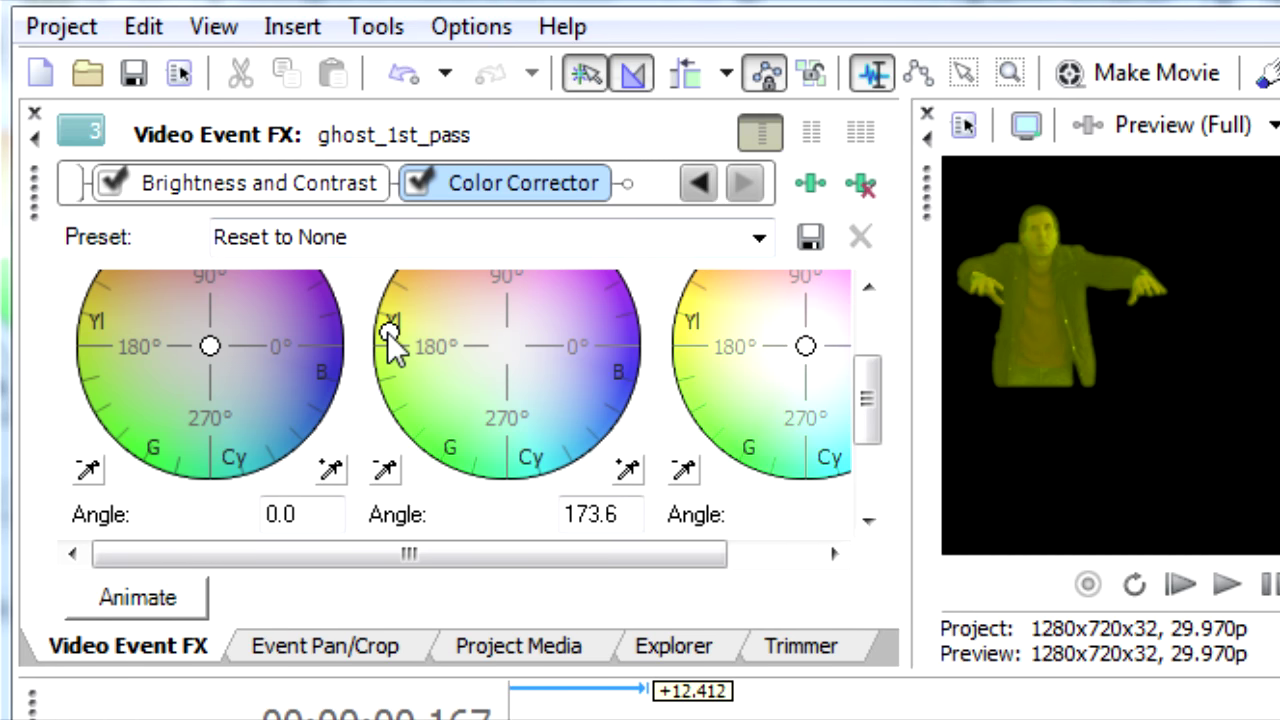
drag(870, 400, 869, 462)
drag(294, 504, 316, 509)
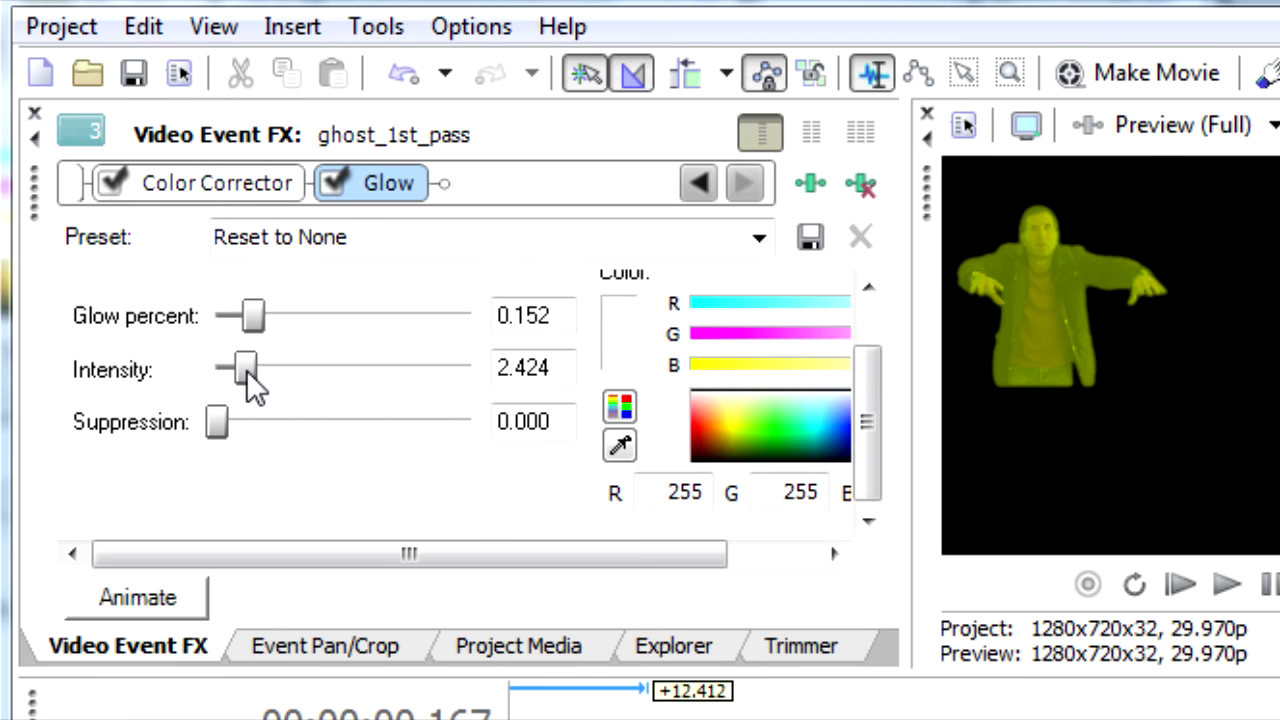
Step: Give the ghost a Glow with intensity about 2.4 and a Gaussian Blur with horizontal range 0 and a small vertical range
drag(246, 370, 250, 370)
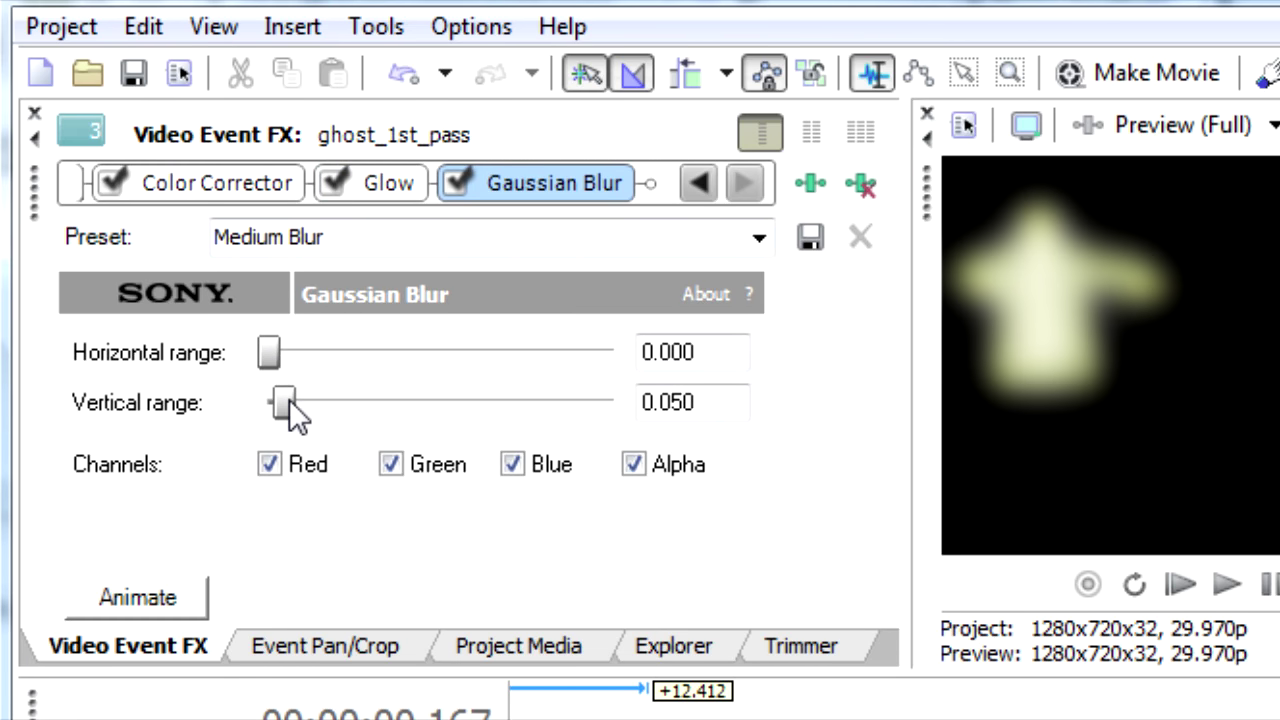
drag(287, 401, 285, 401)
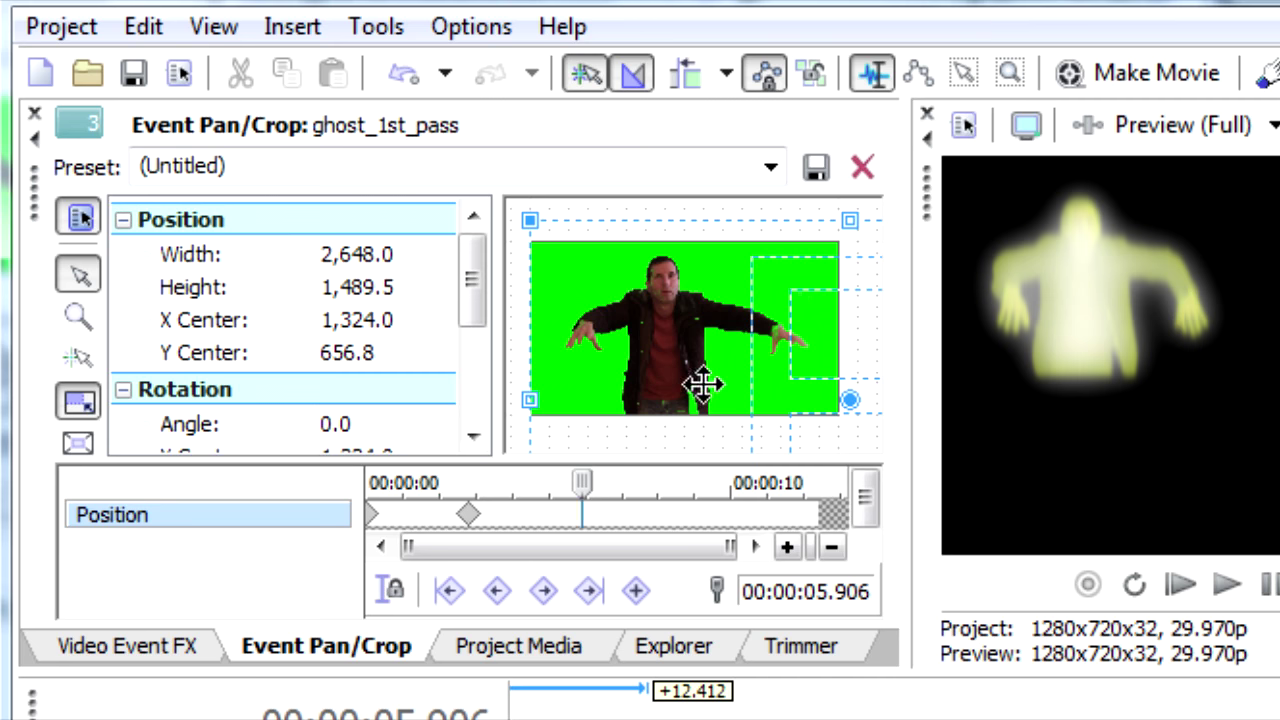
Step: Reposition the ghost_1st_pass pan/crop frame at 00:00:05.906 to animate the ghost's movement
drag(703, 384, 683, 363)
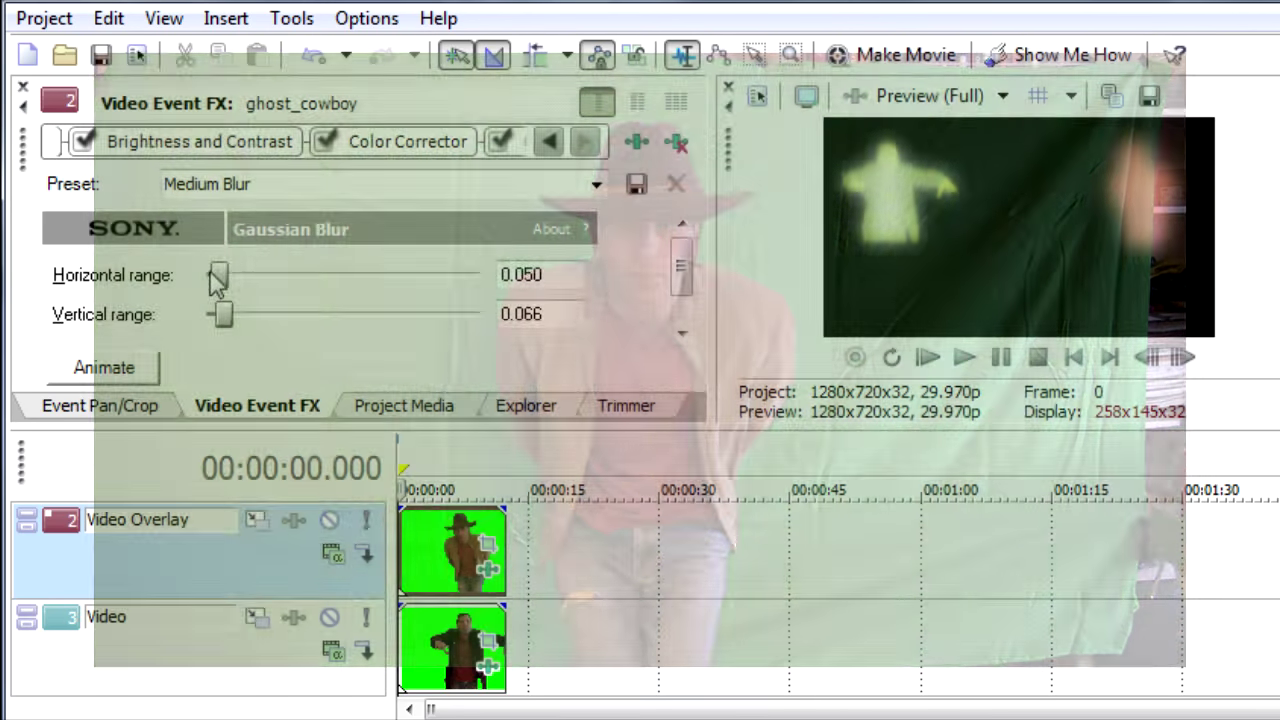
Step: Reduce the Gaussian Blur on ghost_cowboy to horizontal range 0.000 and a small vertical range
drag(213, 275, 205, 276)
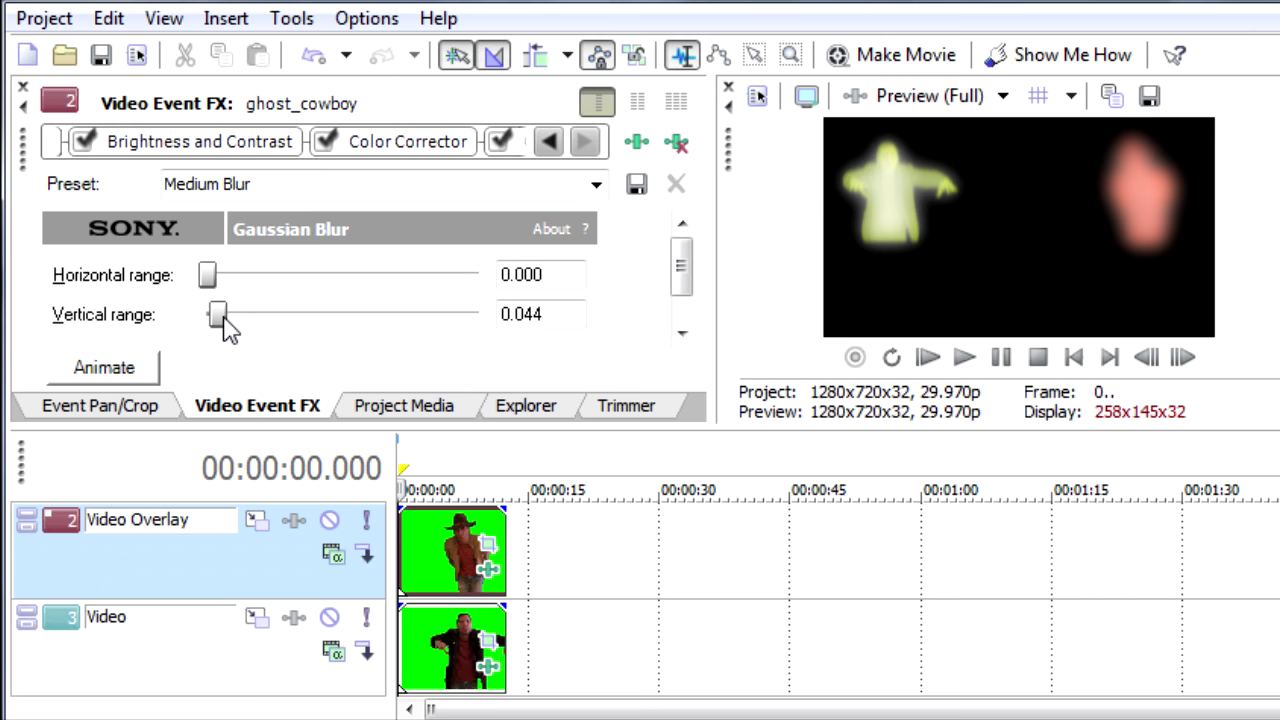
drag(218, 316, 212, 316)
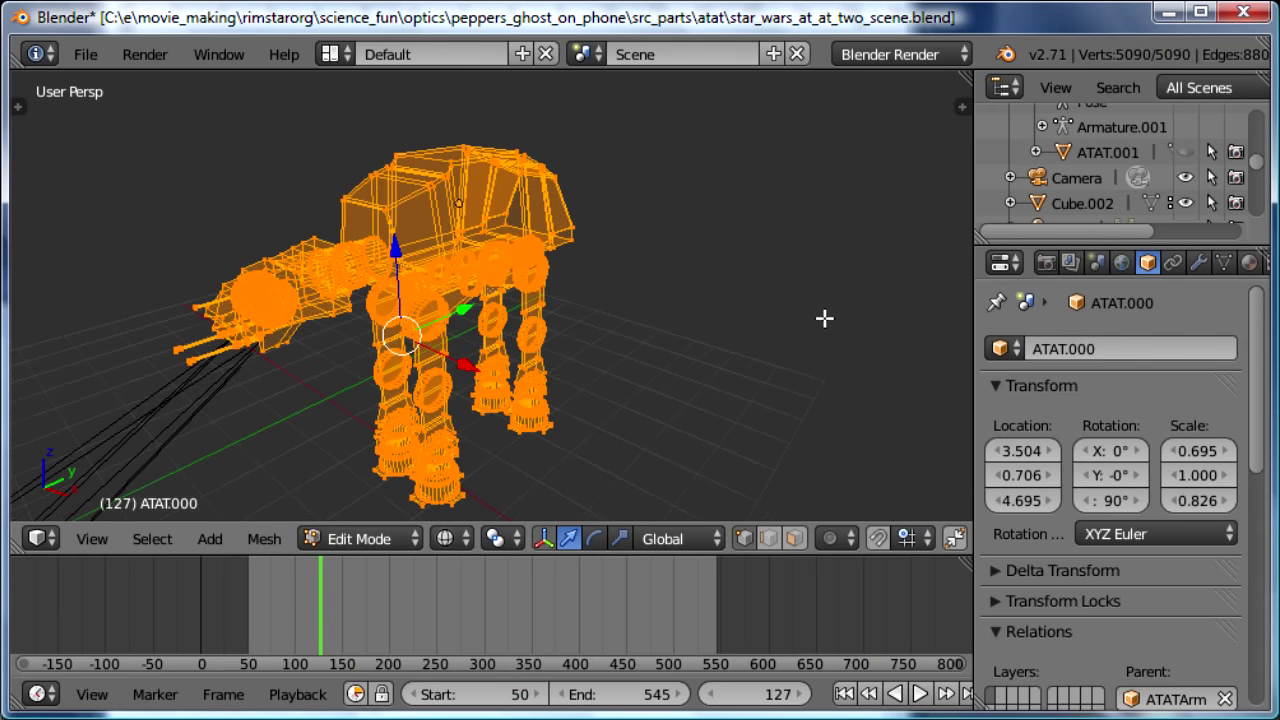
Step: In Blender, swing the nearer AT-AT's LegFrontUpper.R bone forward by rotating it about the global X axis
key(KP_6)
key(KP_6)
key(KP_6)
scroll(824, 318, up, 3)
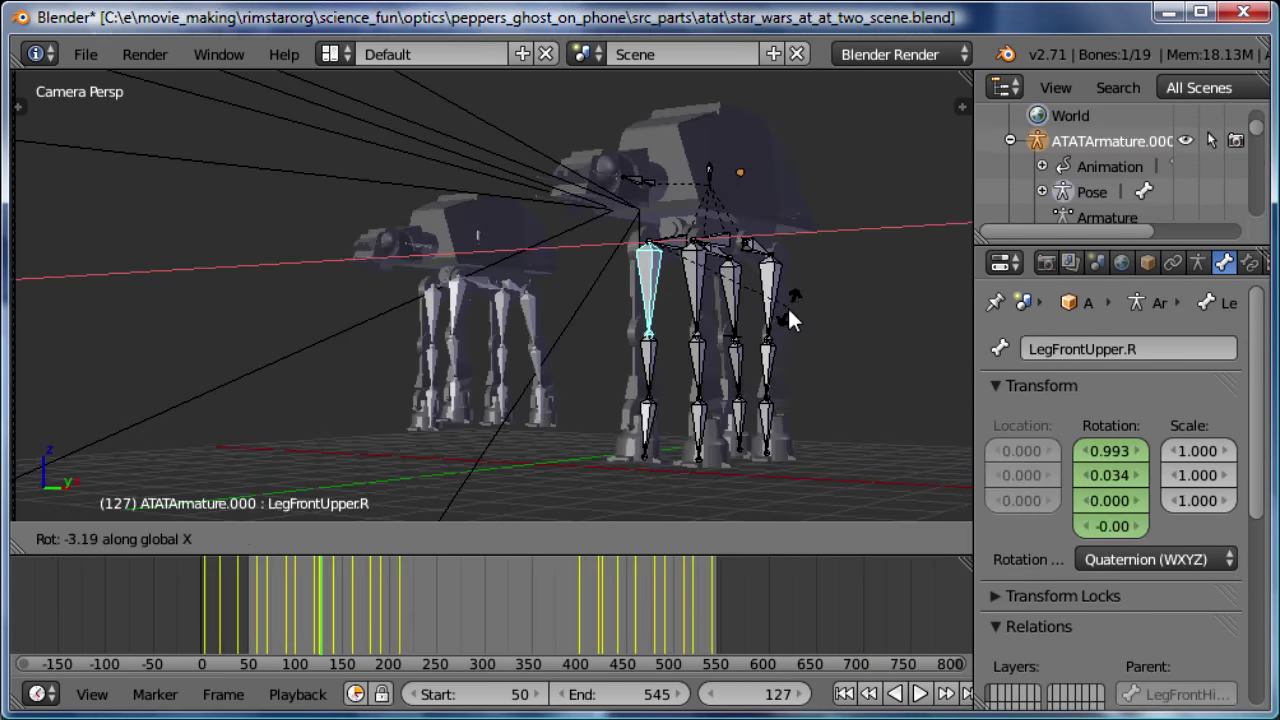
drag(787, 306, 712, 322)
Step: Select the LegFrontLower.R bone of the nearer AT-AT and rotate it about the X axis
right_click(617, 351)
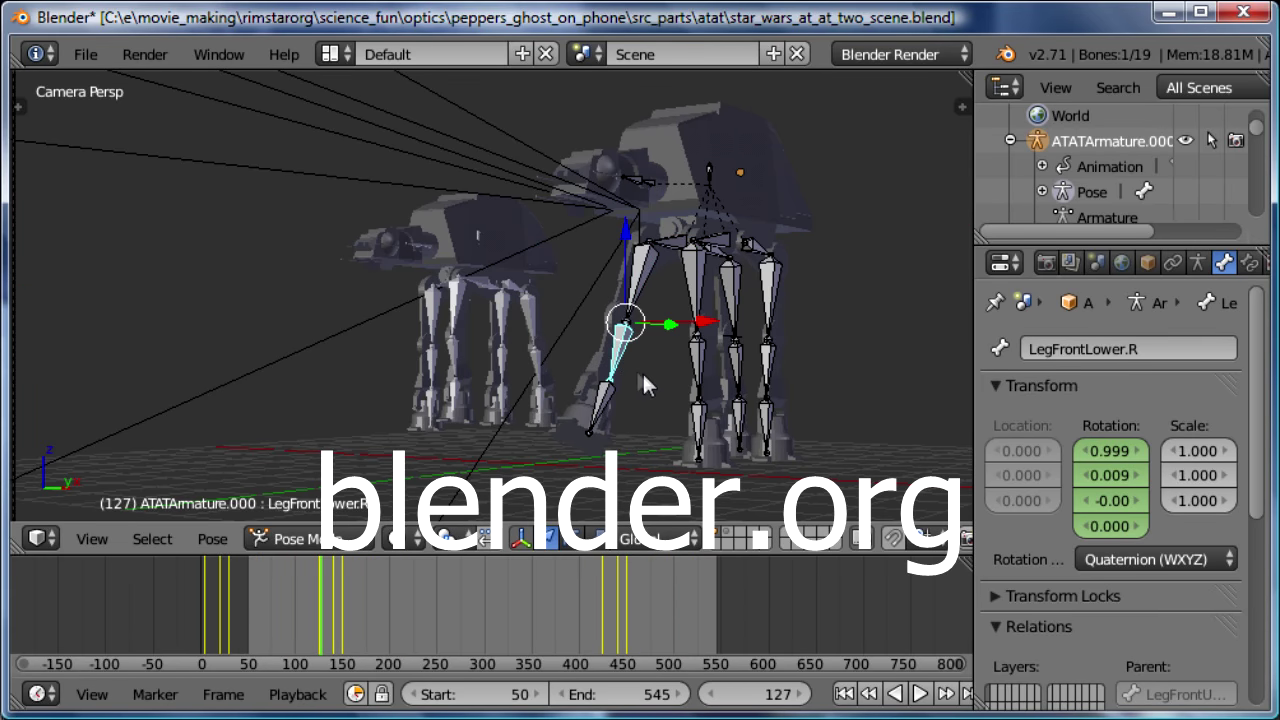
key(r)
key(x)
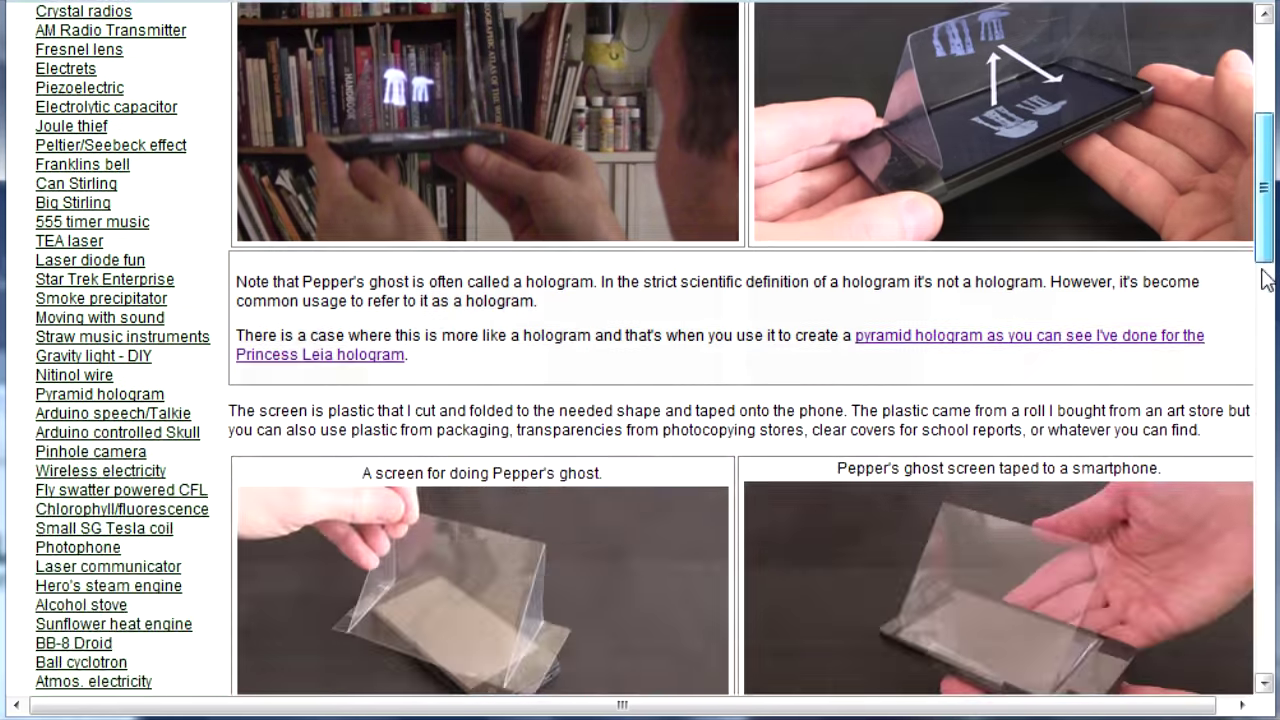
Step: Look through the Pepper's ghost project web page down to the Blender model download section
scroll(1267, 280, down, 10)
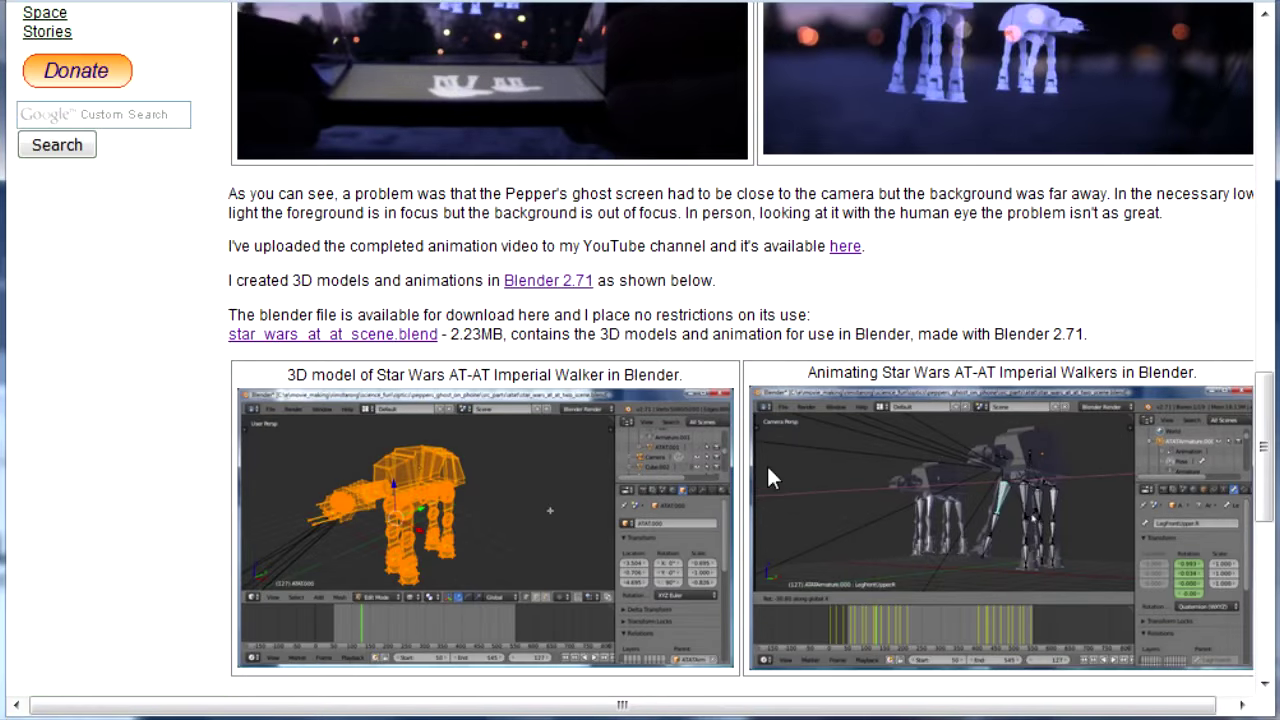